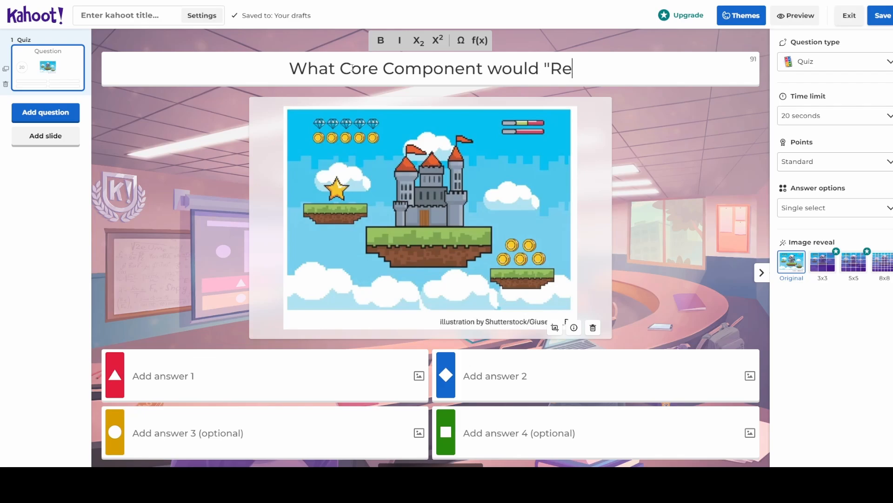
Complete the question text to read: What Core Component would "Rescue the Princess from the castle".
type("scue the ")
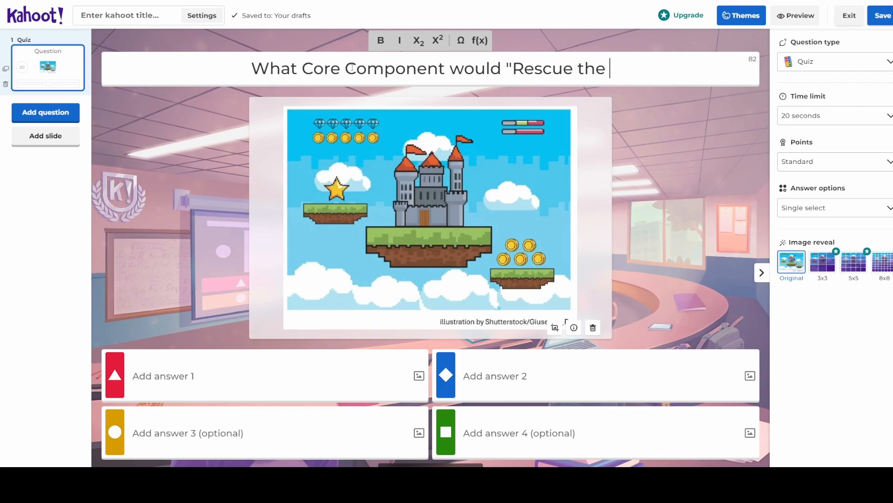
type("Prince")
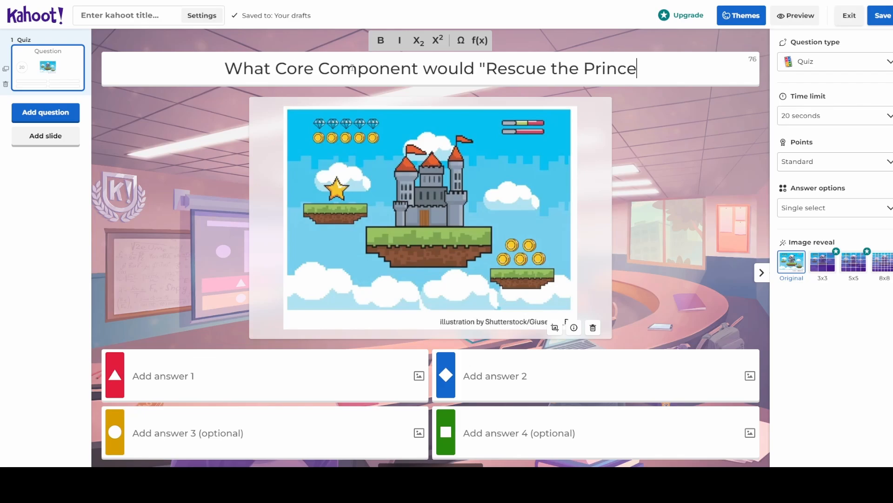
type("ss from the castle\"")
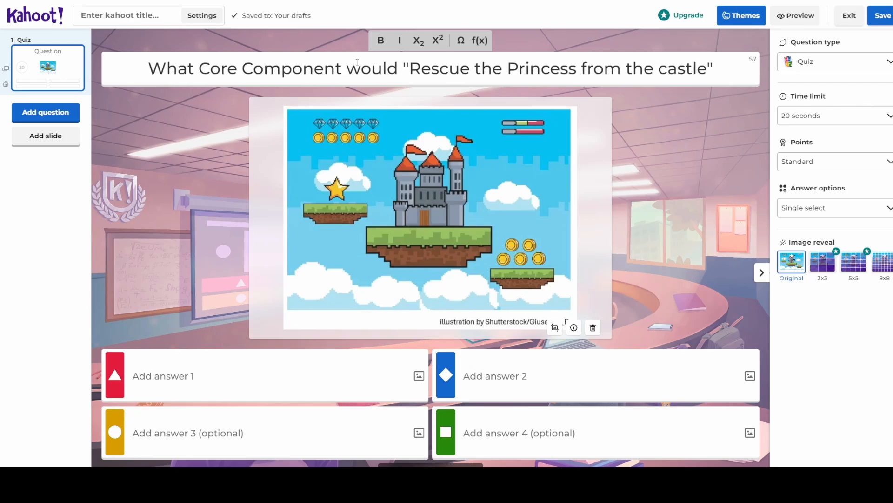
Replace "would" with "is" in the question text and add a question mark at its end.
left_click(399, 68)
key("BackSpace")
key("BackSpace")
key("BackSpace")
key("BackSpace")
key("BackSpace")
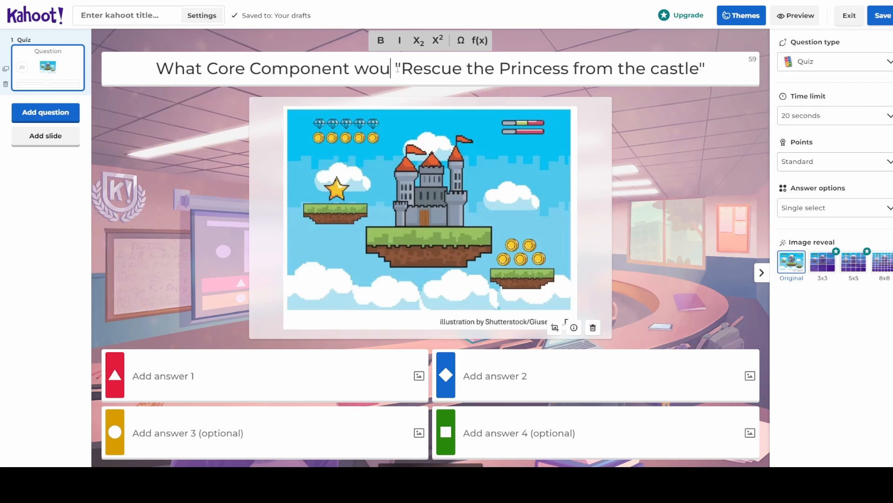
type("is")
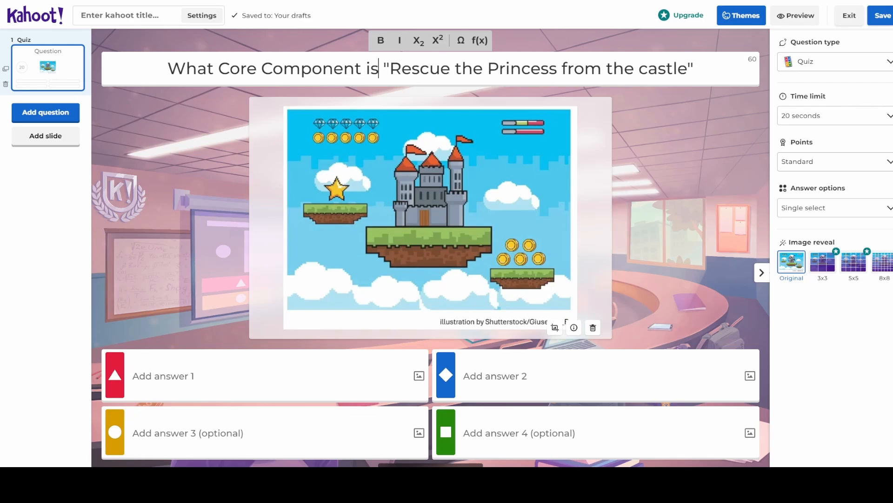
left_click(692, 74)
type("?")
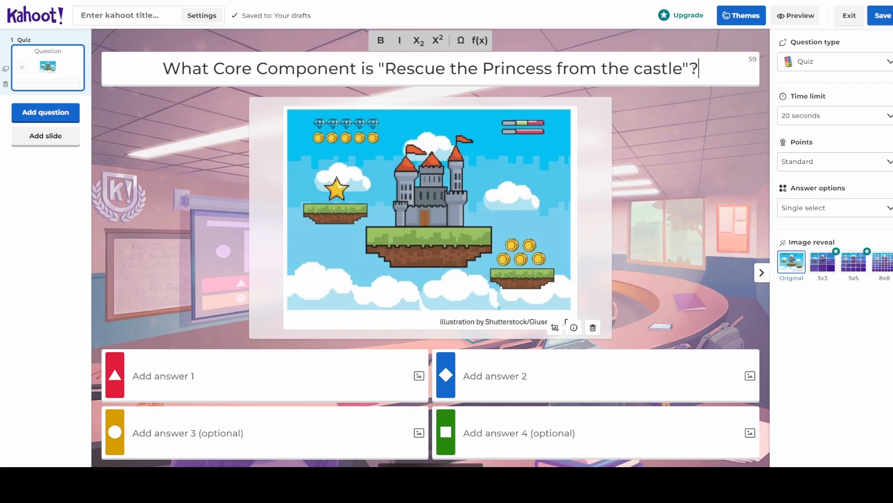
Enter "Objective" as answer 1 of the question.
left_click(169, 379)
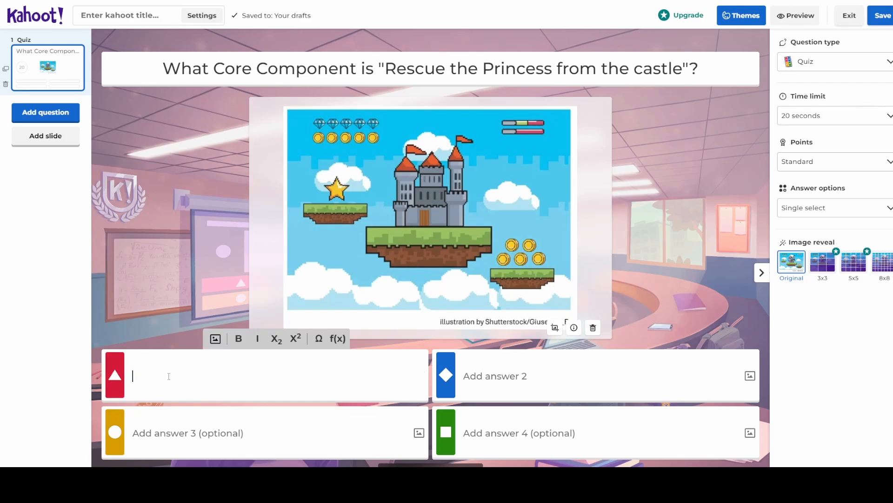
type("O")
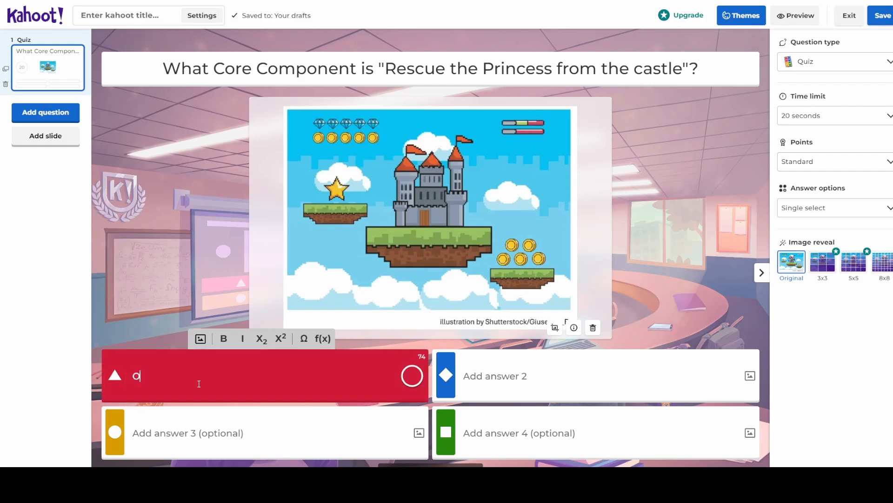
type("bjective")
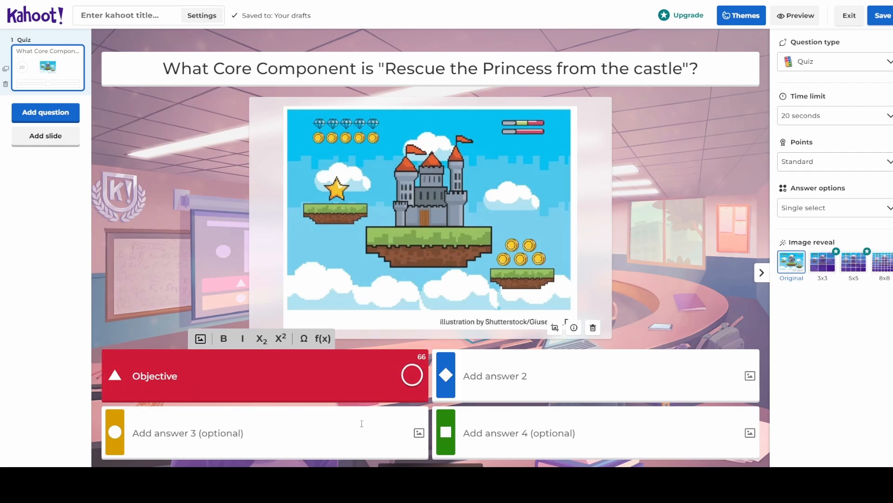
Enter "Challenge" as answer 2 and mark "Objective" as the correct answer.
left_click(521, 382)
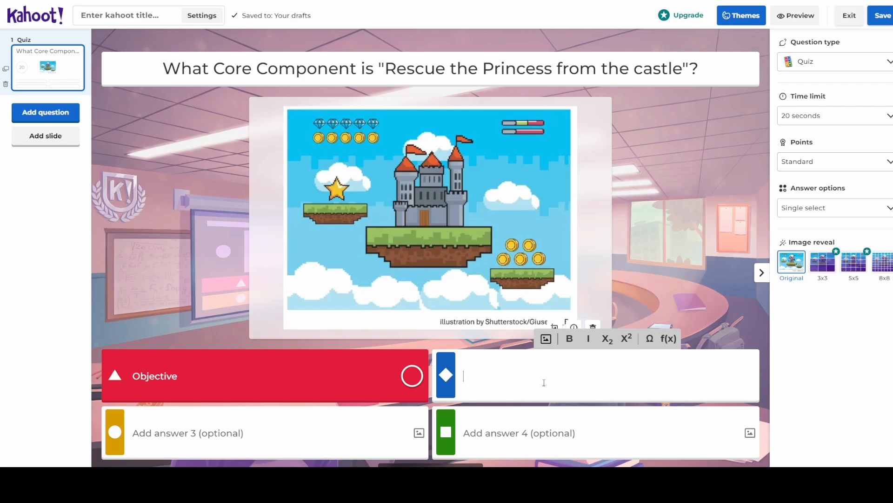
type("Cha")
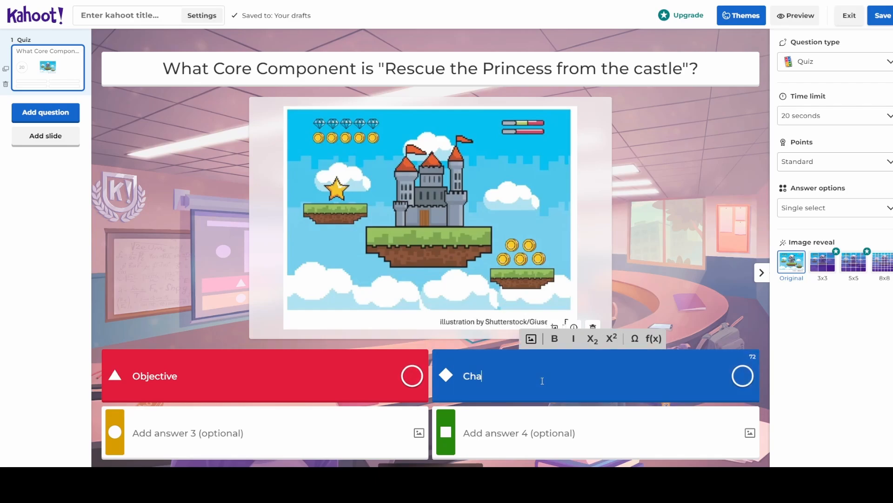
type("llenge")
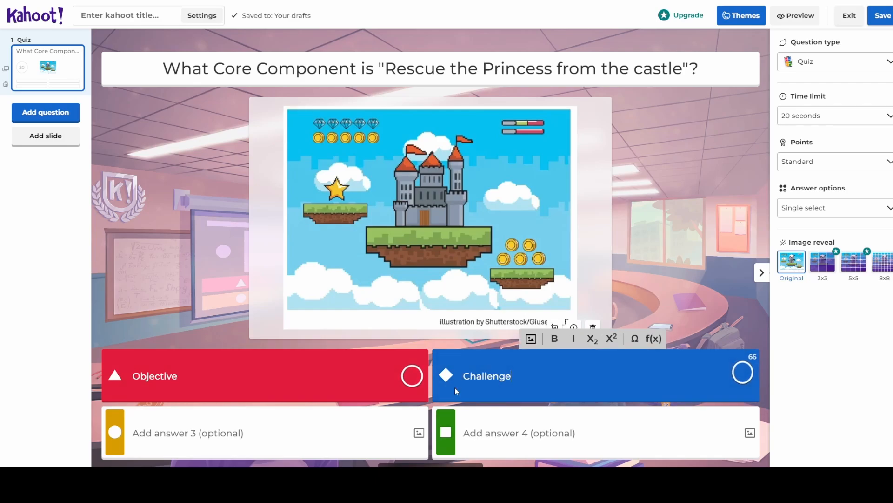
left_click(411, 378)
left_click(412, 376)
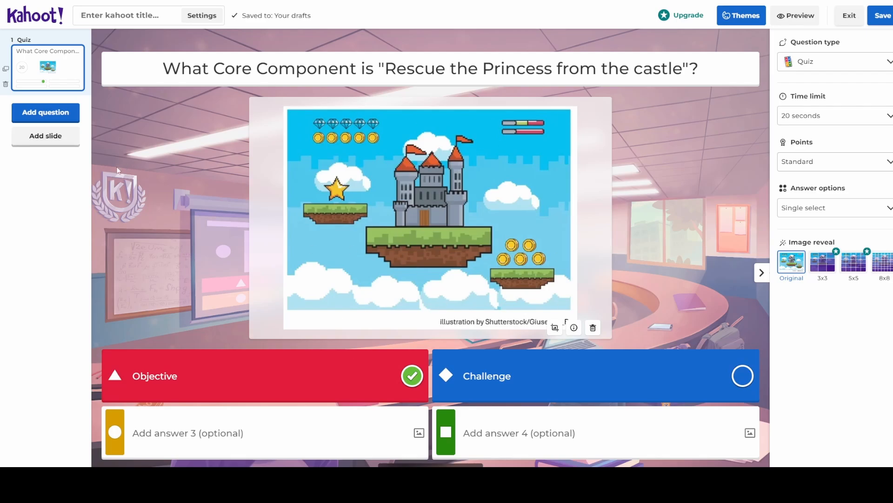
Add a Classic media slide after the first question.
left_click(45, 135)
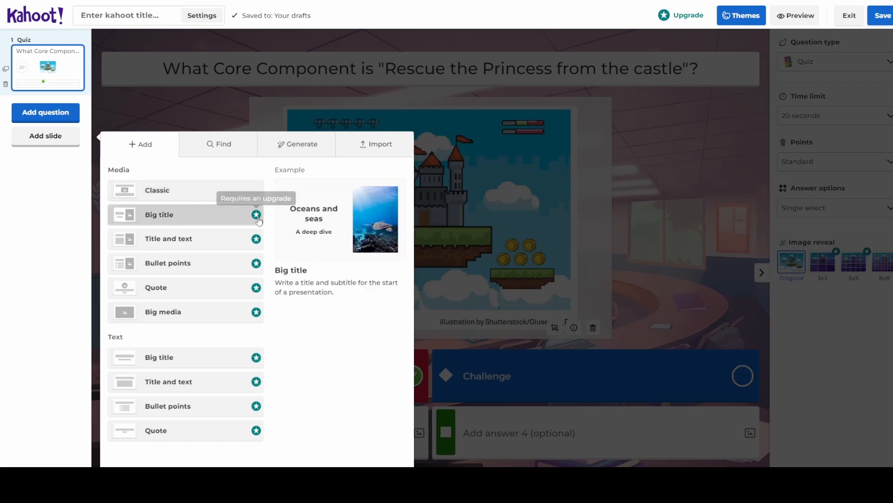
left_click(186, 191)
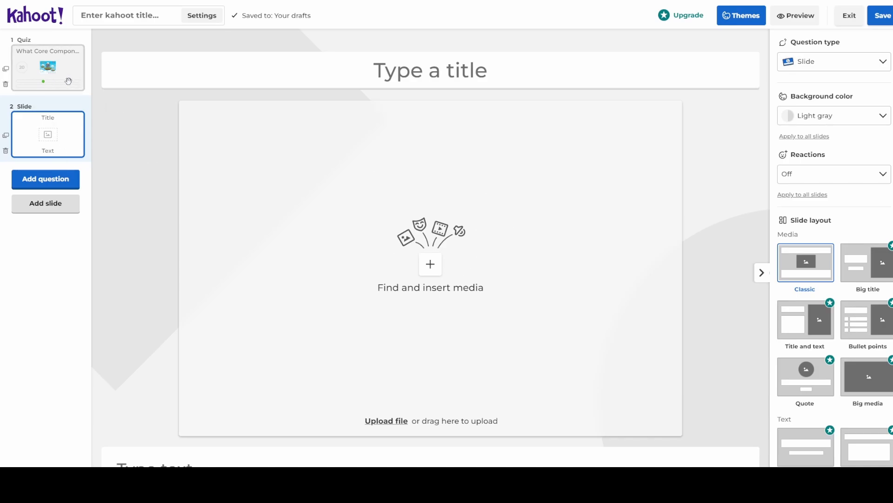
Insert a new Quiz question directly after the first question.
left_click(47, 68)
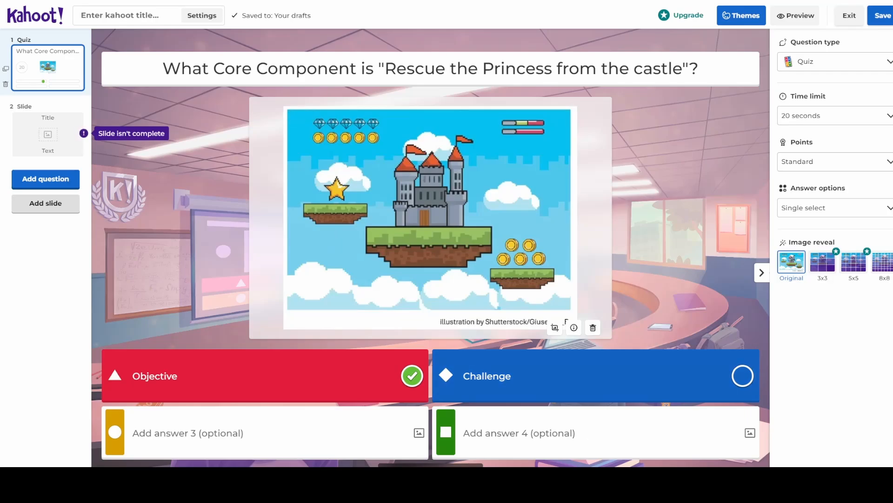
left_click(49, 181)
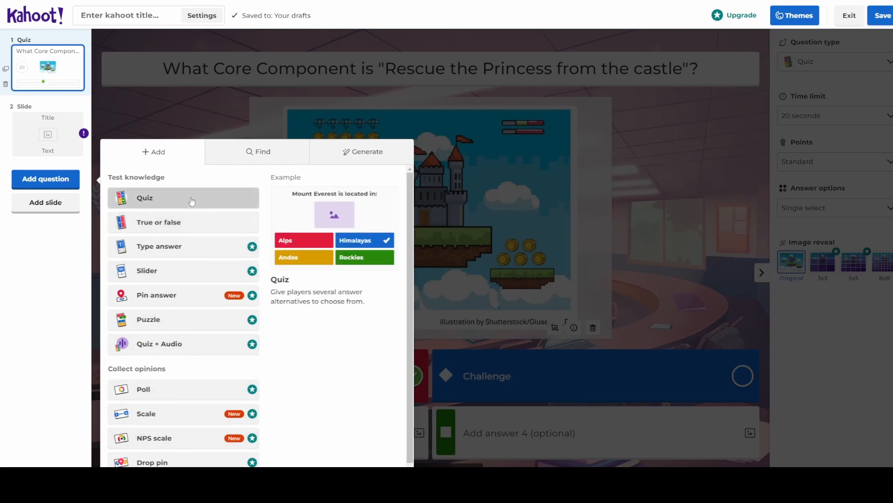
left_click(192, 204)
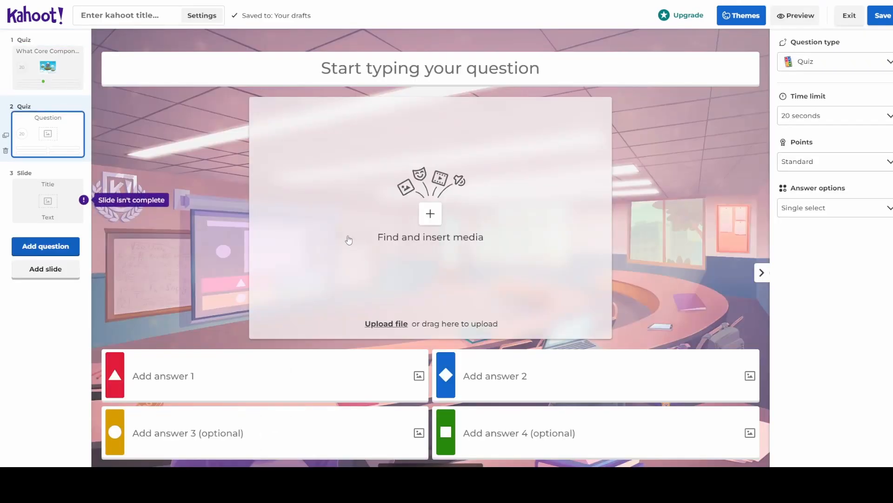
Delete the empty slide that follows the second question.
left_click(63, 198)
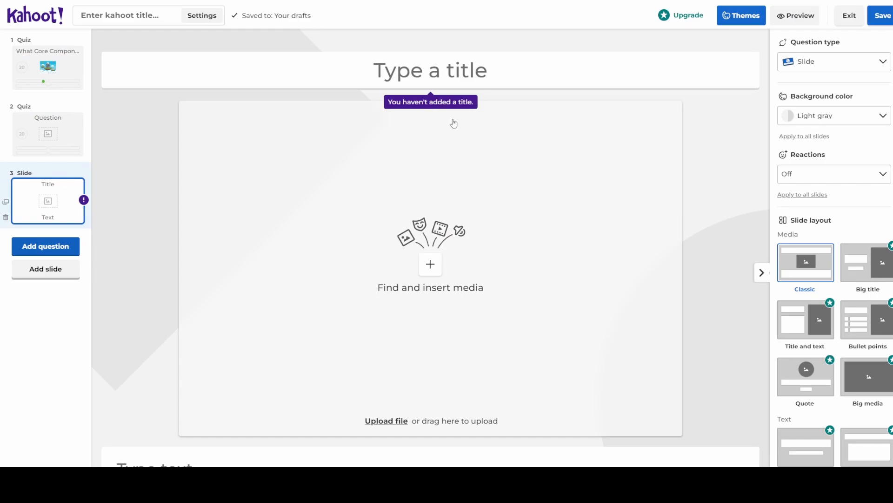
left_click(5, 219)
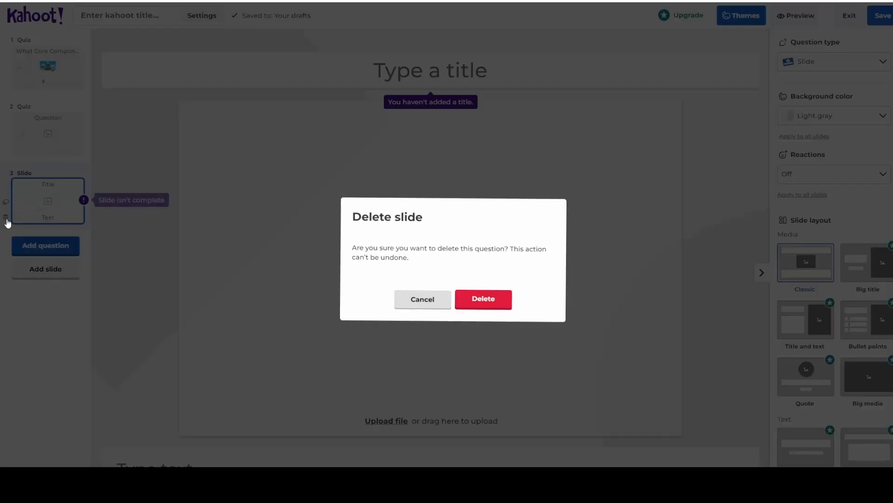
left_click(484, 299)
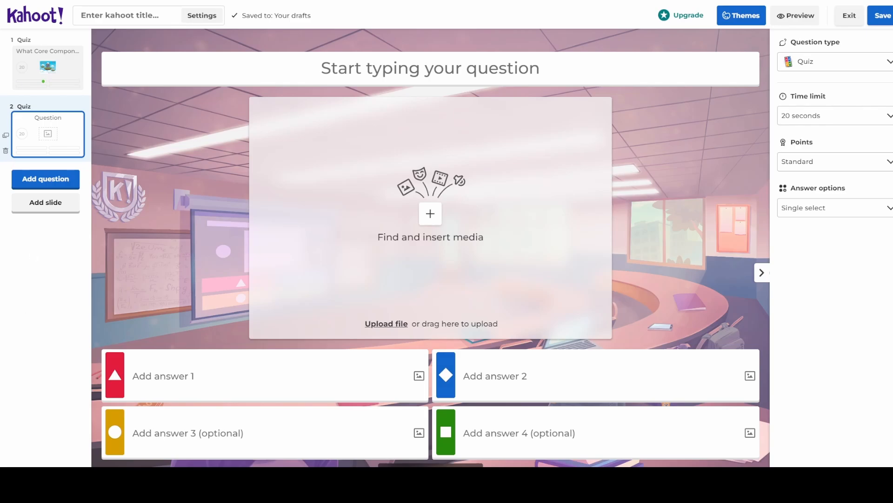
mouse_move(508, 498)
left_click(621, 484)
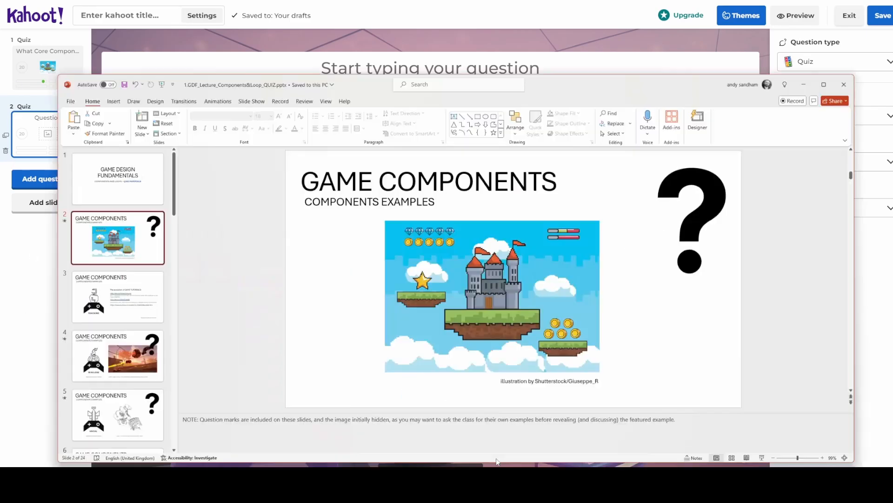
scroll(78, 186, "down", 1)
left_click(81, 180)
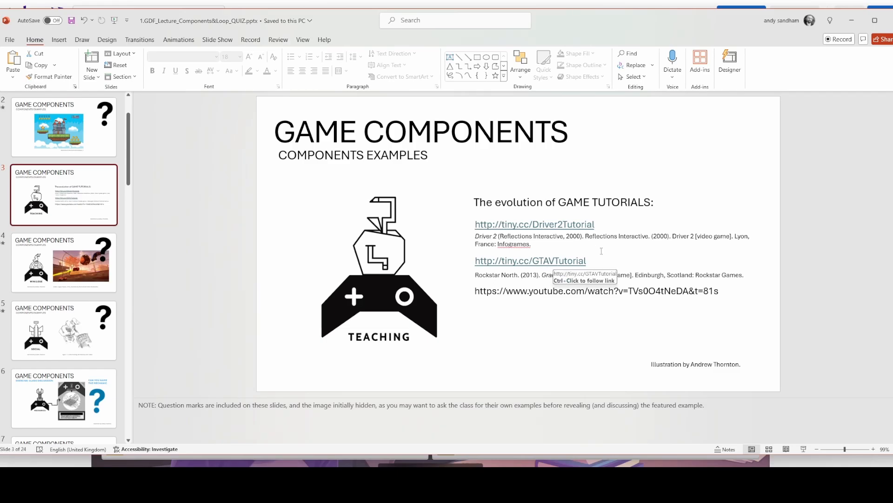
left_click_drag(656, 29, 598, 30)
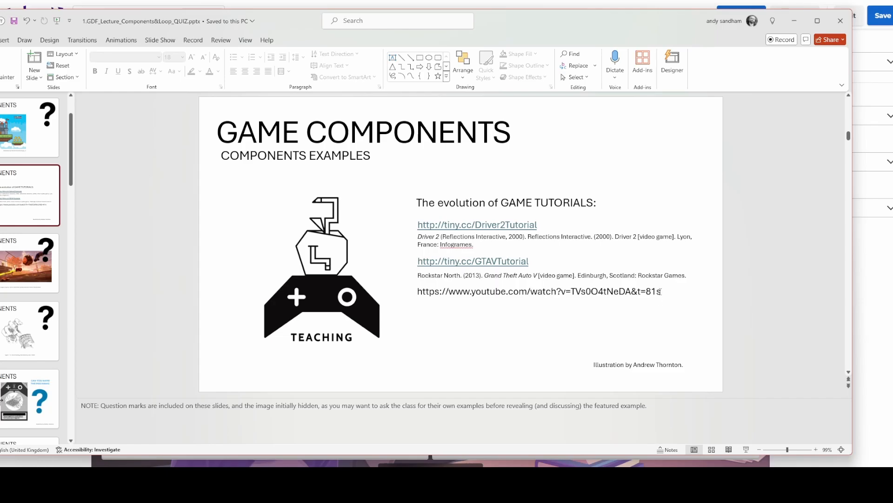
left_click_drag(661, 291, 413, 292)
key("ctrl+c")
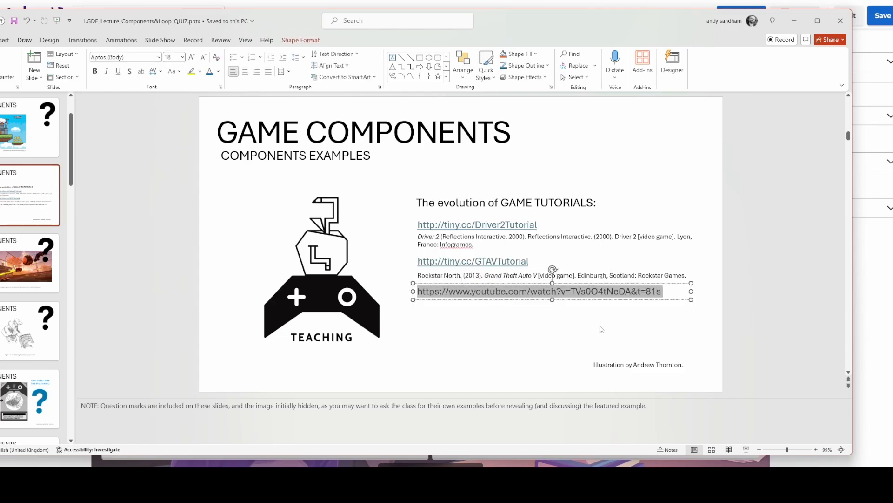
left_click(794, 20)
Find the Grand Theft Auto V tutorial video on YouTube using the copied link and choose it as media for question 2.
left_click(430, 213)
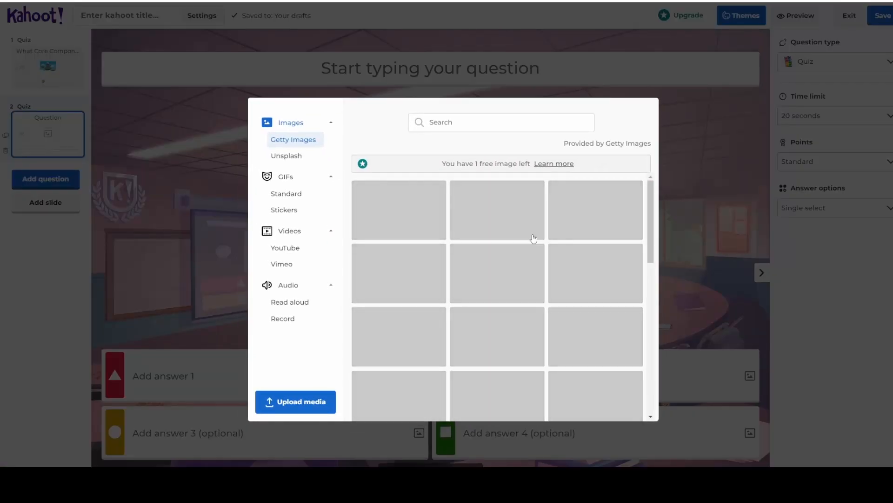
left_click(285, 247)
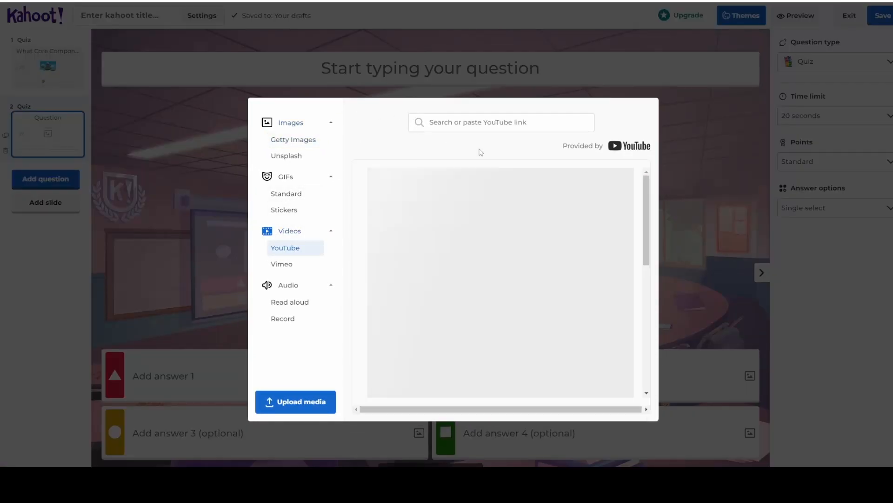
left_click(510, 124)
key("ctrl+v")
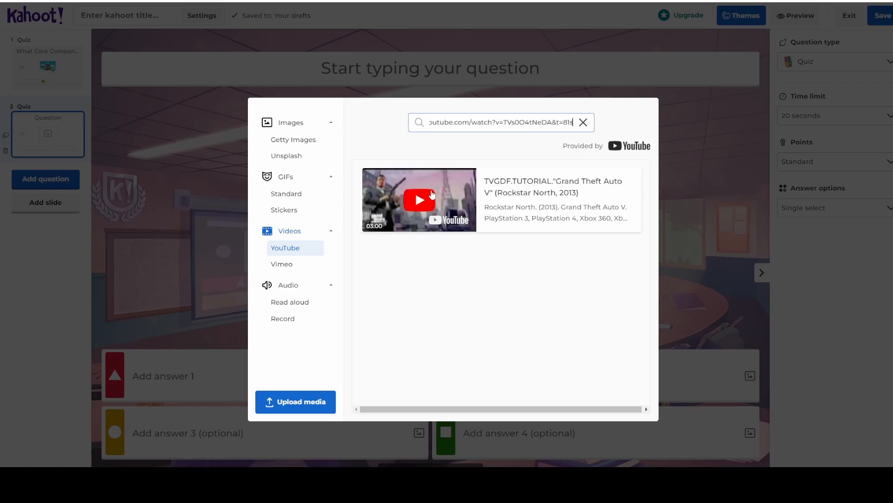
left_click(432, 200)
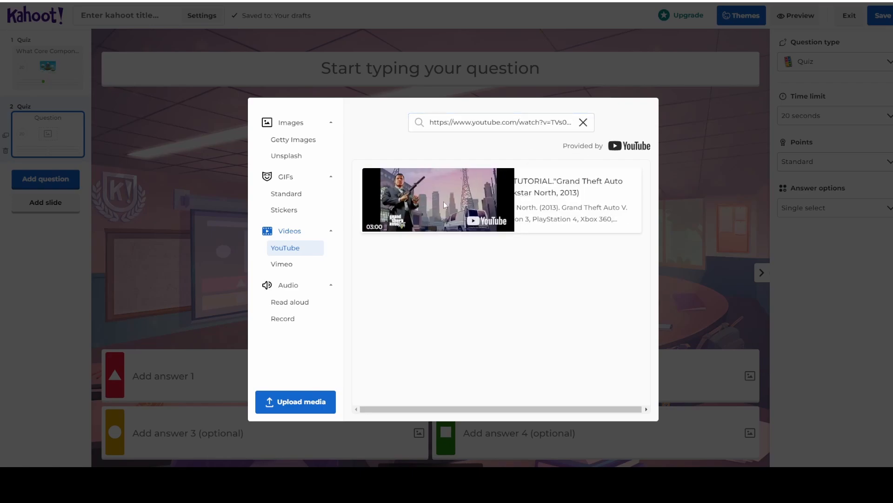
left_click(564, 216)
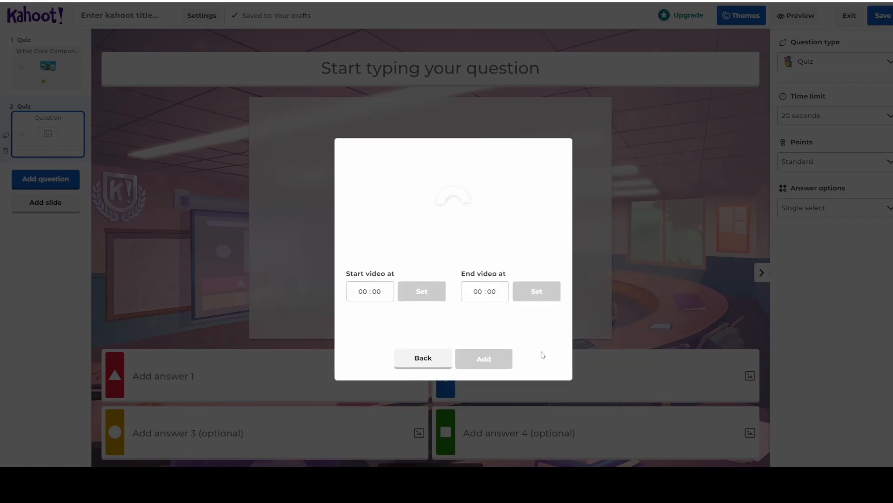
Set the video to start at 01:21 and end at 01:41, and add it to the question.
left_click(368, 292)
type("1")
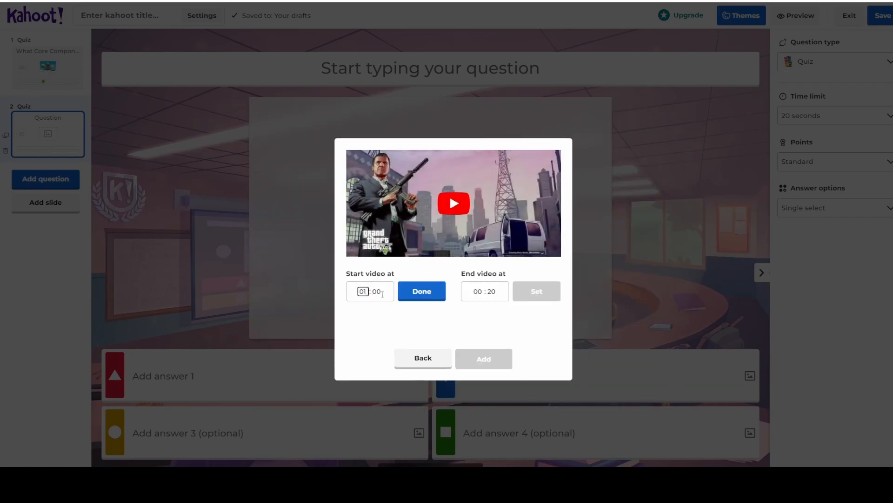
left_click(382, 294)
left_click(476, 292)
type("1")
left_click(495, 291)
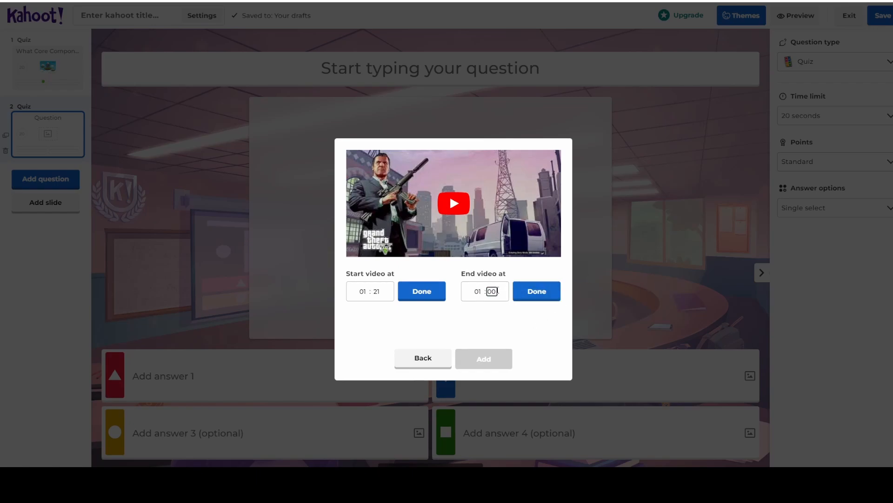
left_click(547, 294)
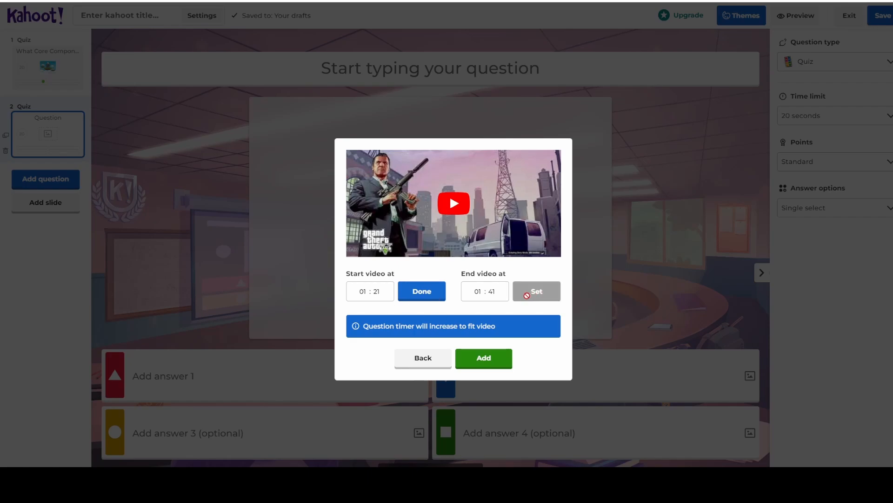
left_click(494, 292)
left_click(439, 295)
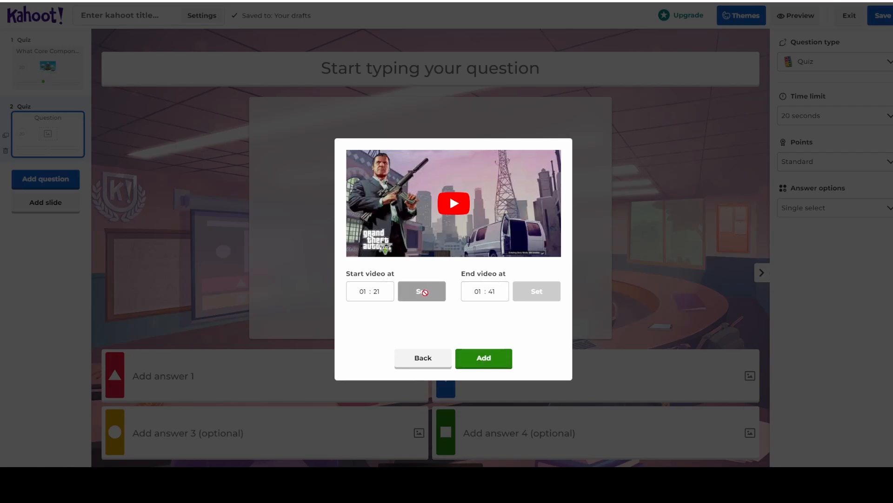
left_click(484, 363)
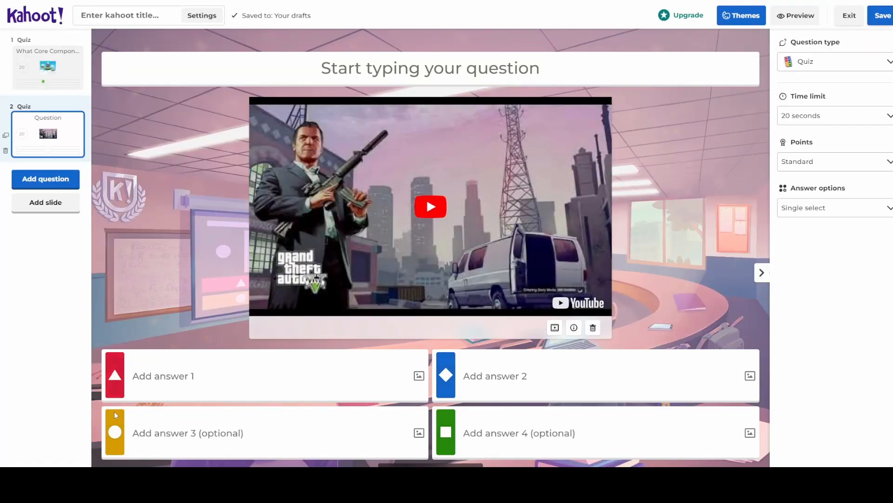
Enter "What Core component is this game clip showing the player?" as the question text of question 2.
left_click(373, 67)
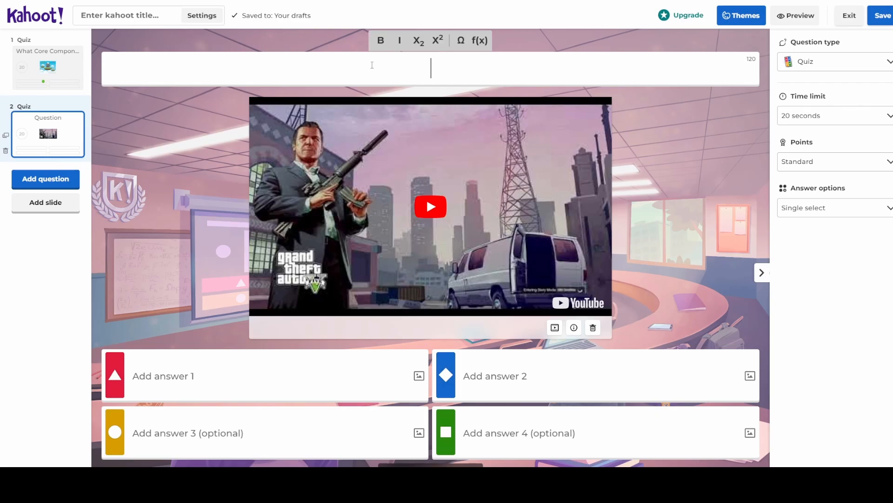
type("What type of ")
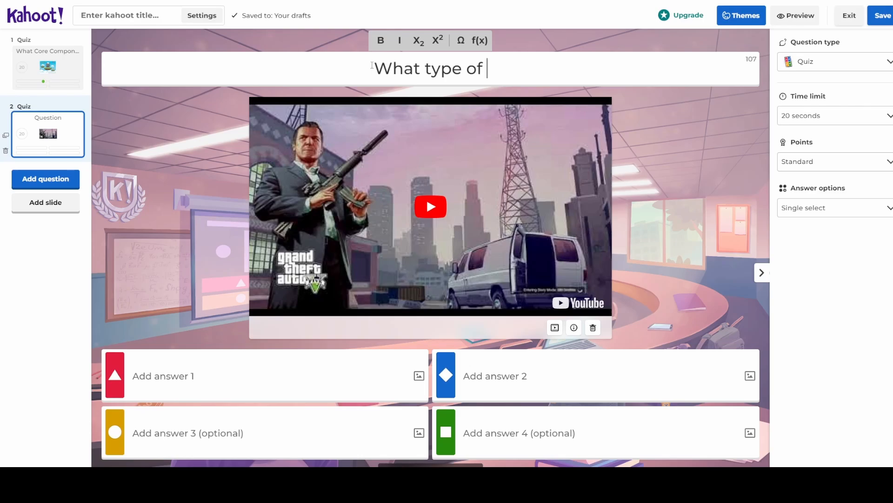
type("Core ")
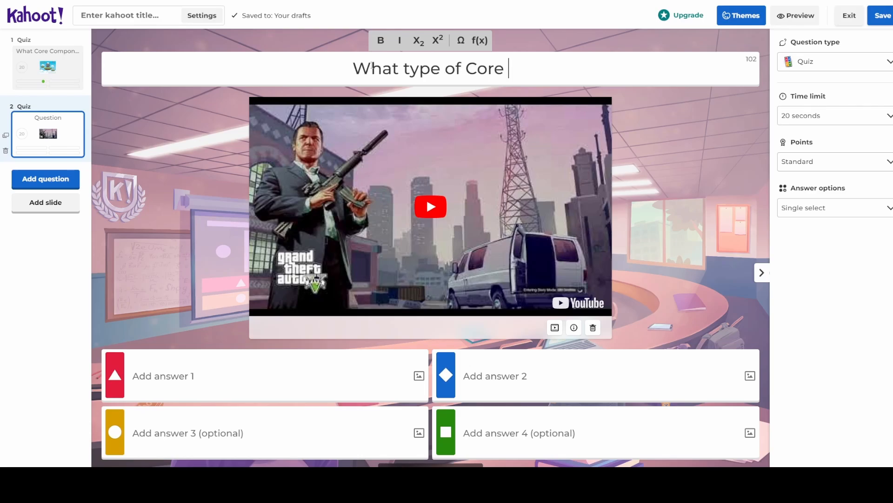
type("Compoie")
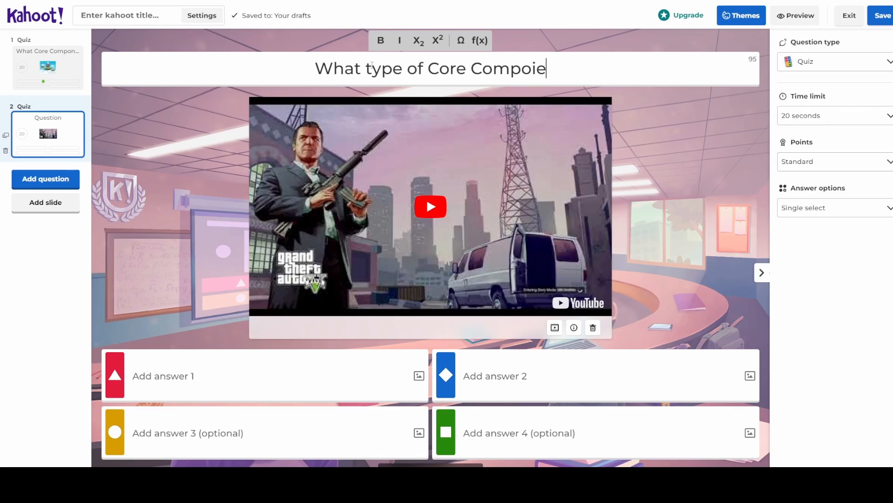
key("BackSpace")
key("BackSpace")
type("nent")
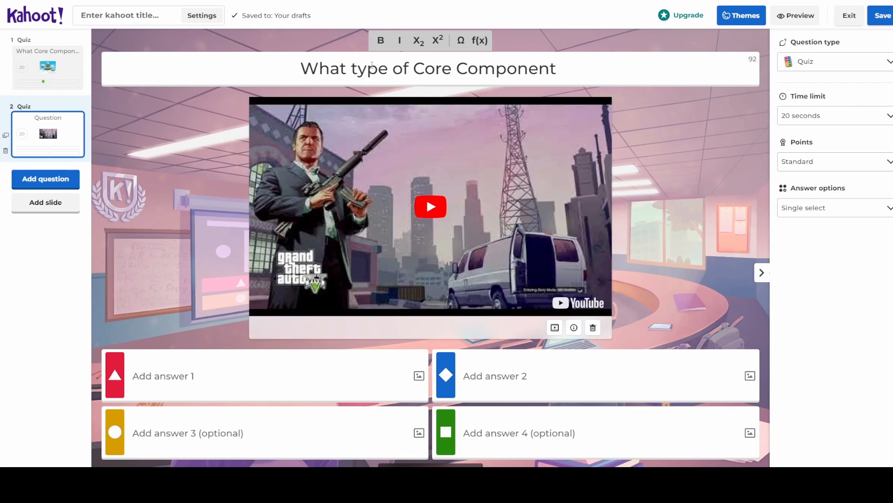
key("BackSpace")
key("BackSpace")
key("BackSpace")
key("BackSpace")
key("BackSpace")
key("BackSpace")
key("BackSpace")
key("BackSpace")
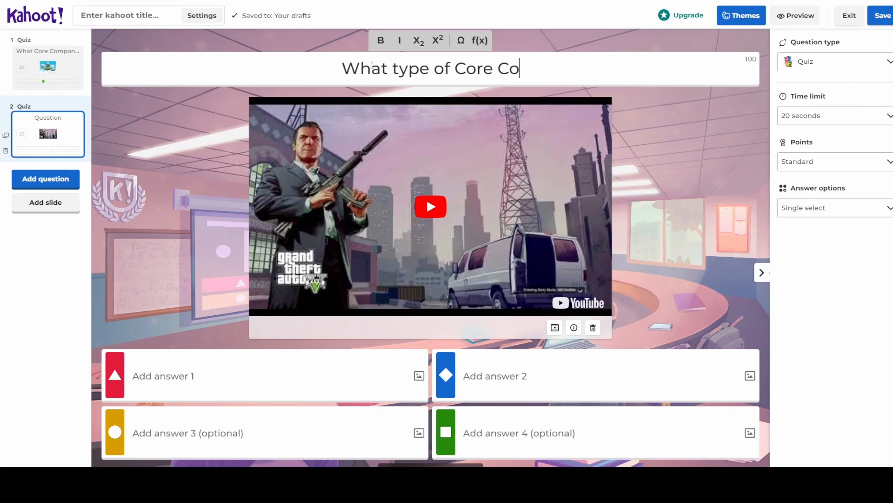
key("BackSpace")
key("BackSpace")
key("BackSpace")
key("BackSpace")
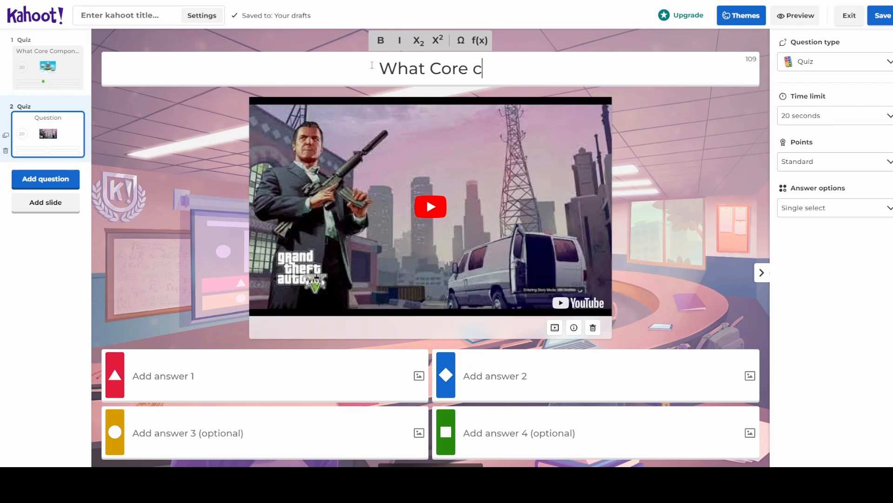
type("ent is th")
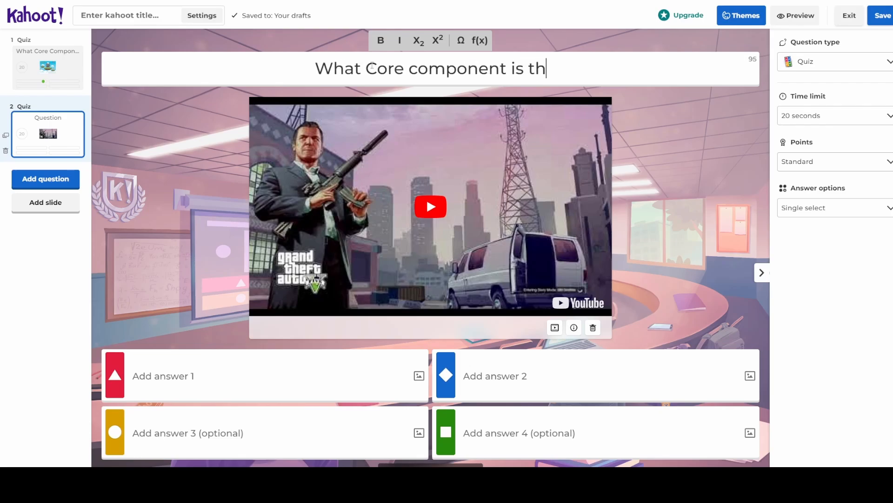
type("is game cluip")
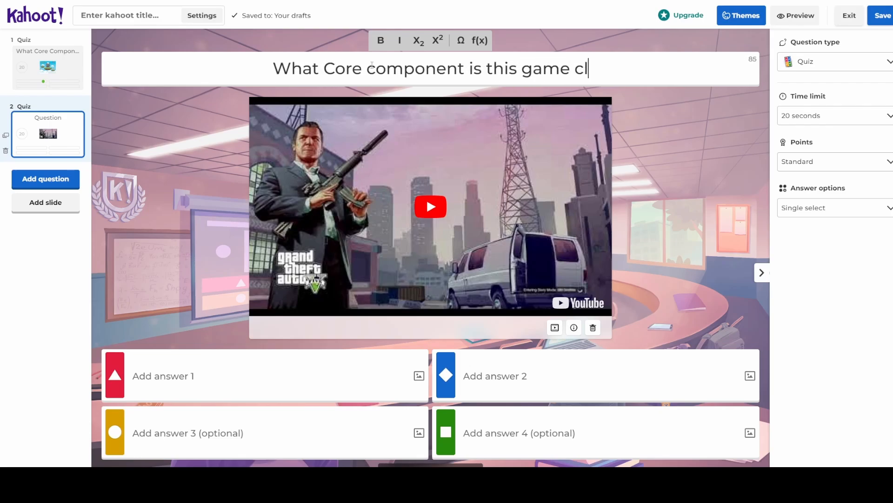
key("BackSpace")
key("BackSpace")
key("BackSpace")
type("ip ")
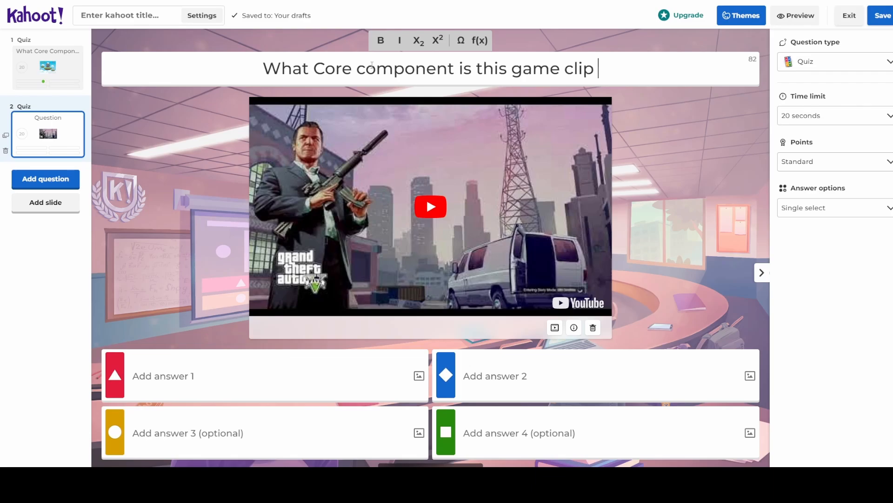
type("showing ")
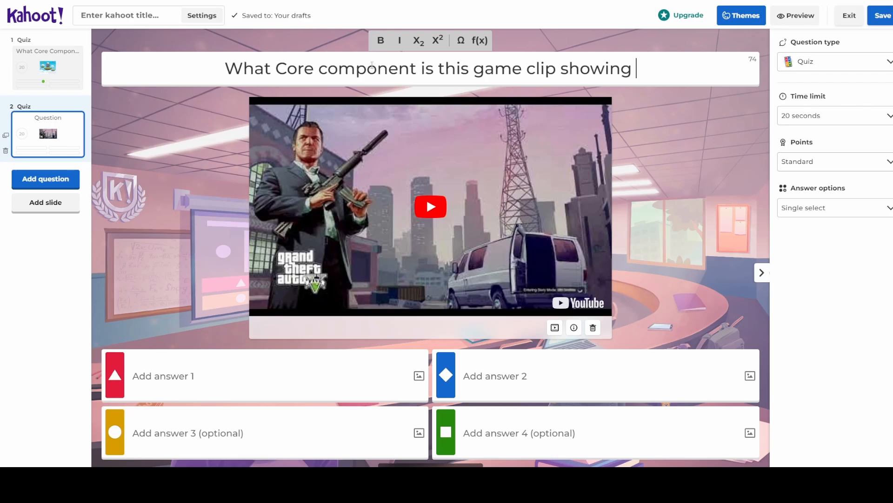
type("the player")
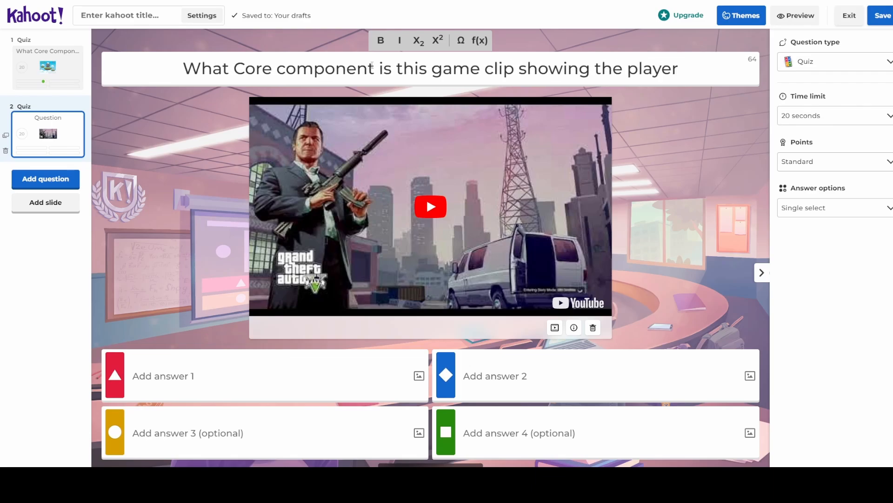
type("?")
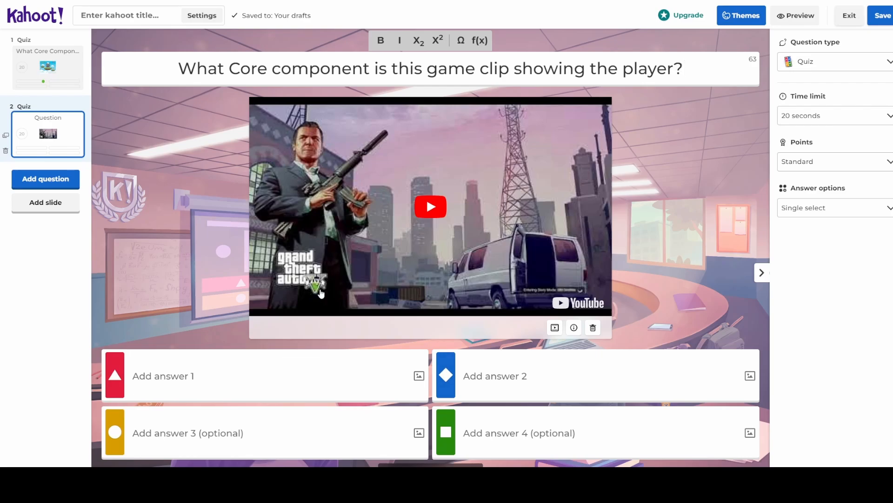
Enter Teaching as answer 1 and Breadcrumbing as answer 2, and mark Teaching as the correct answer.
left_click(202, 374)
type("Teac")
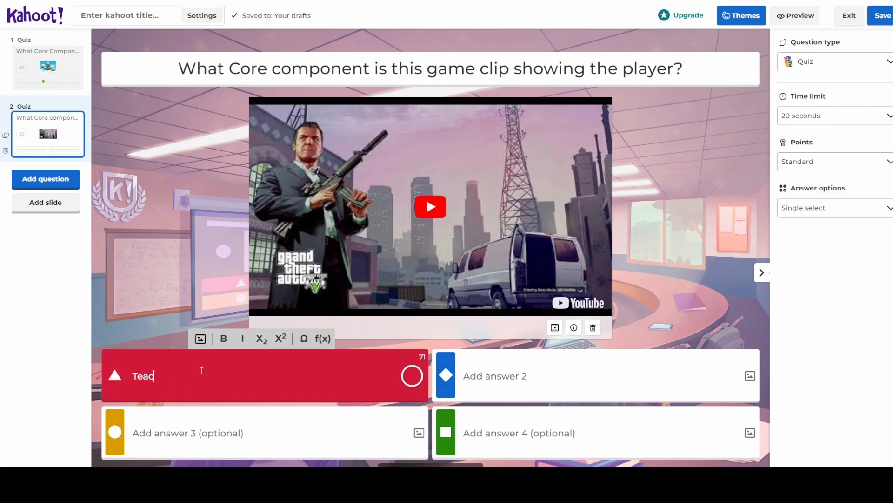
type("hing")
left_click(541, 387)
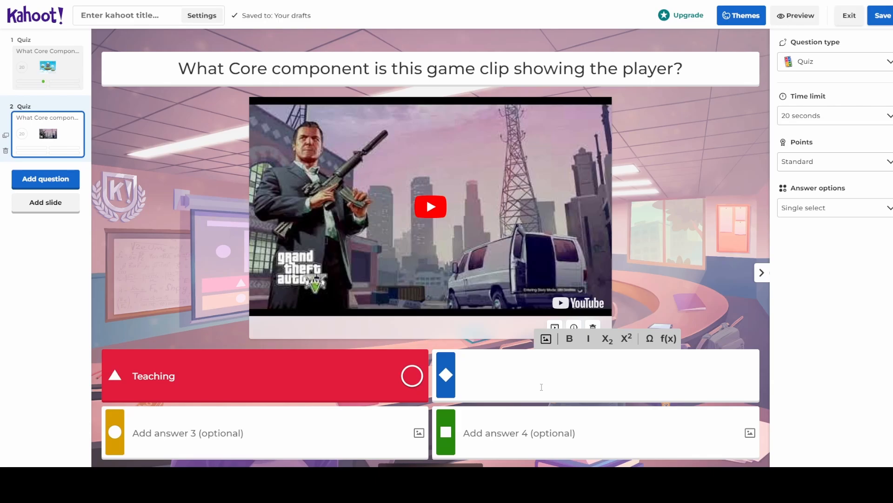
type("s")
key("BackSpace")
type("Breadcrum")
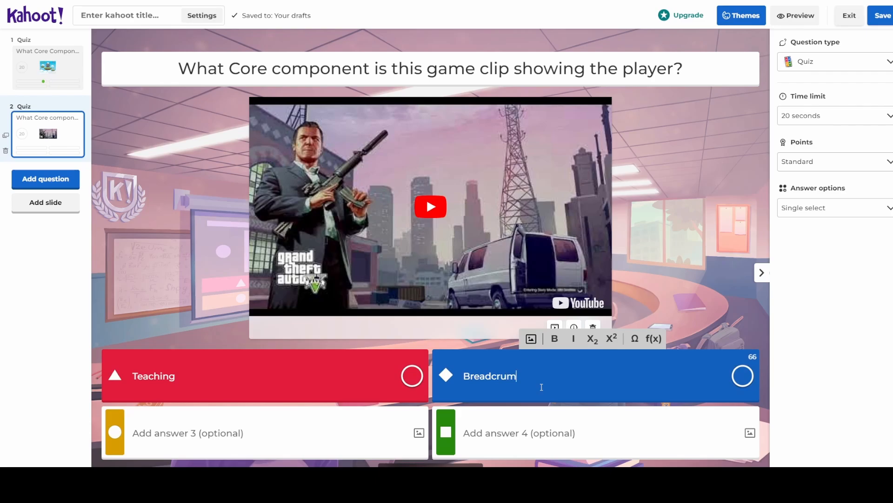
type("bing")
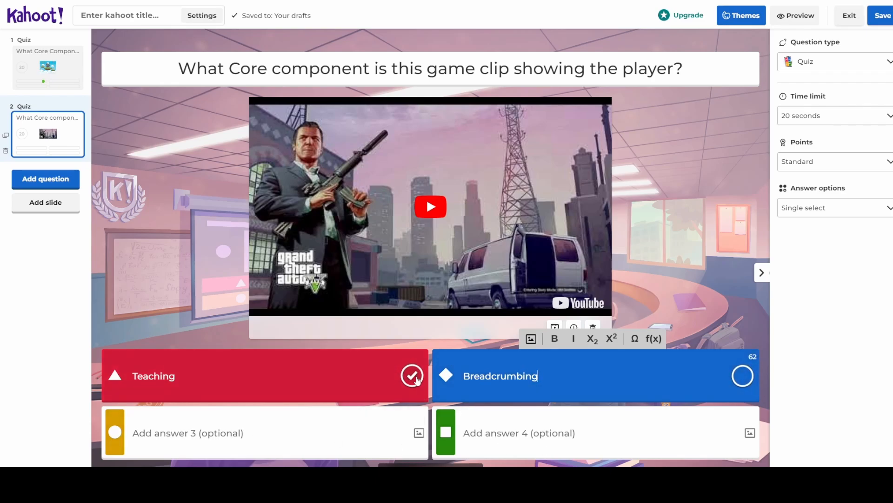
left_click(412, 376)
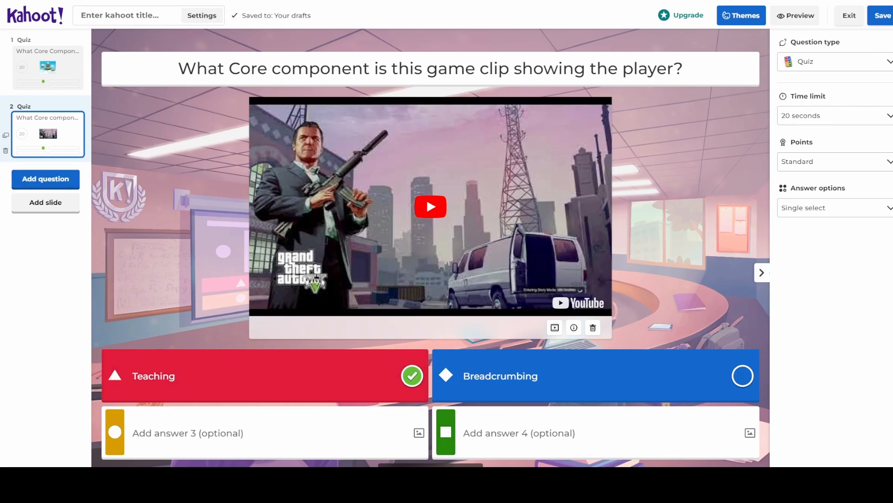
Save the kahoot with the title GDF_1_Core_components&Loops, leaving the description empty.
left_click(881, 17)
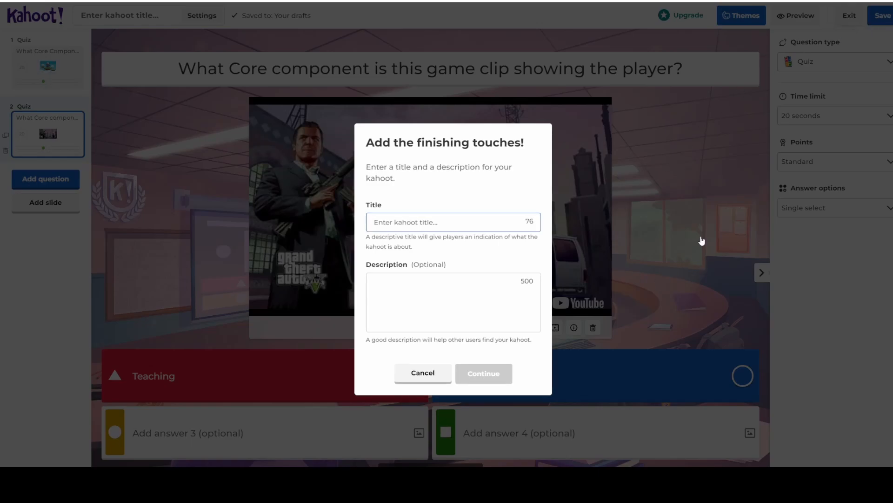
type("D")
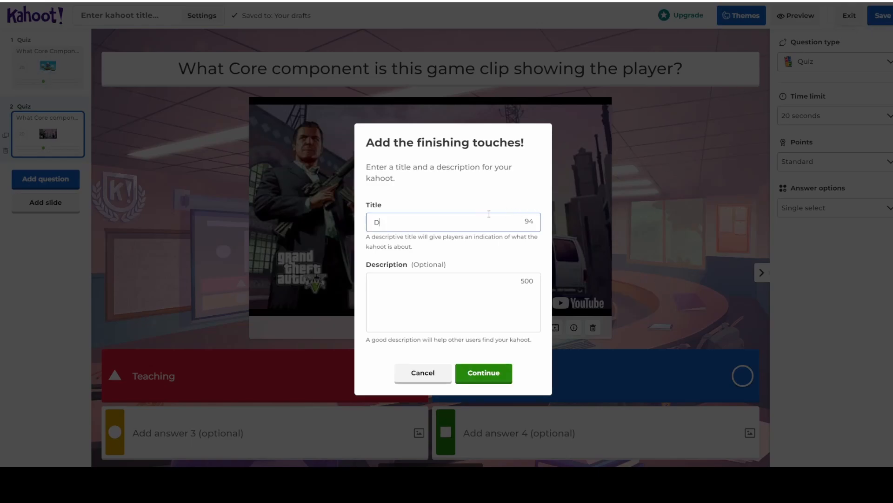
key("BackSpace")
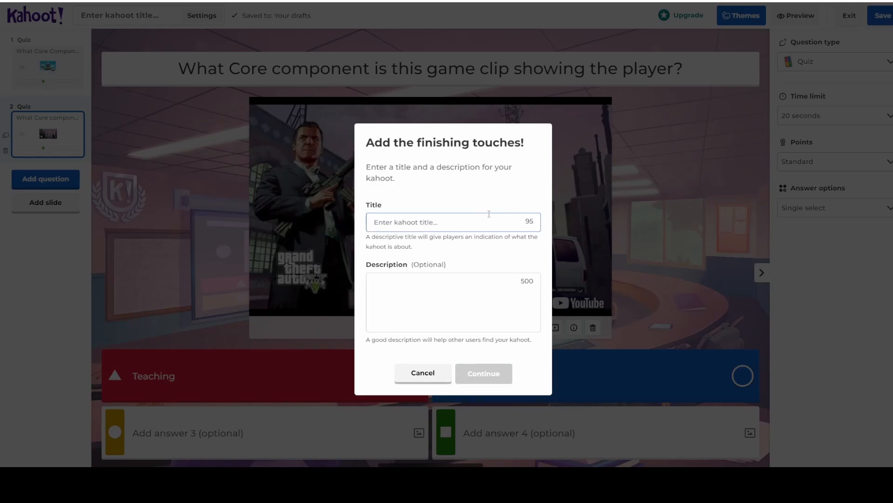
type("GDF_1_Core_components&Loops")
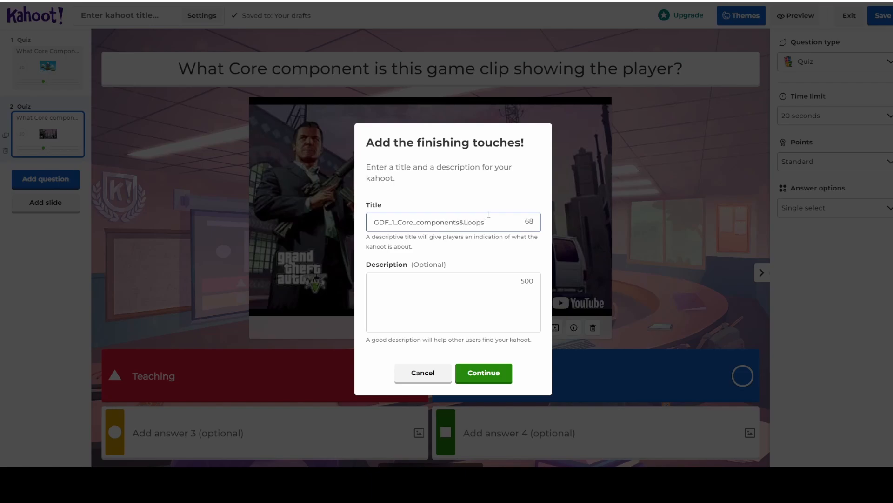
left_click(482, 373)
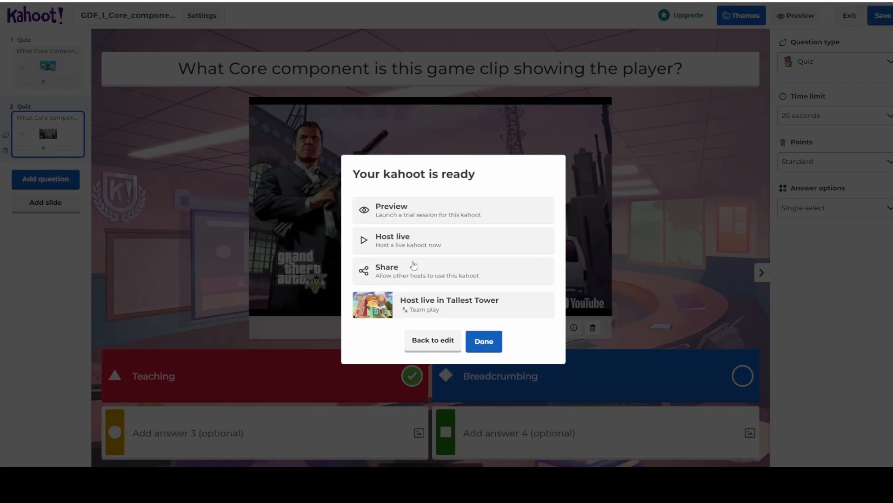
Launch a preview session of the kahoot and enter the displayed game PIN on the simulated player phone.
left_click(440, 209)
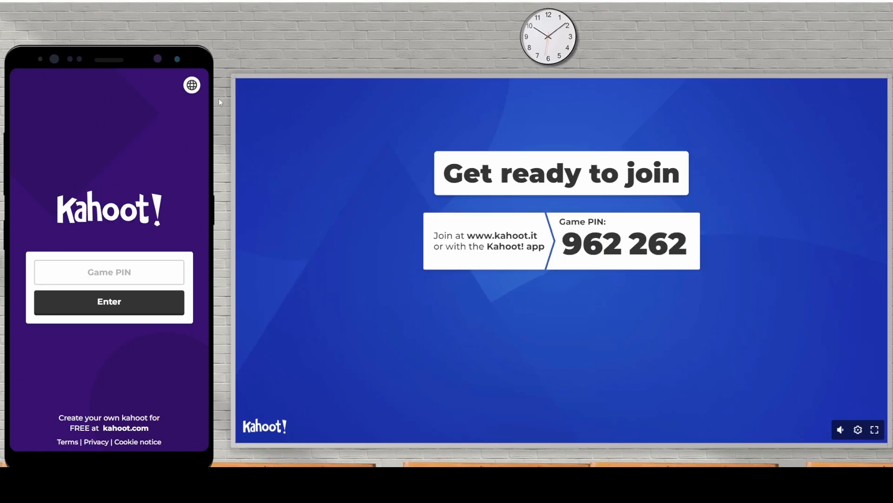
left_click(122, 273)
type("9622")
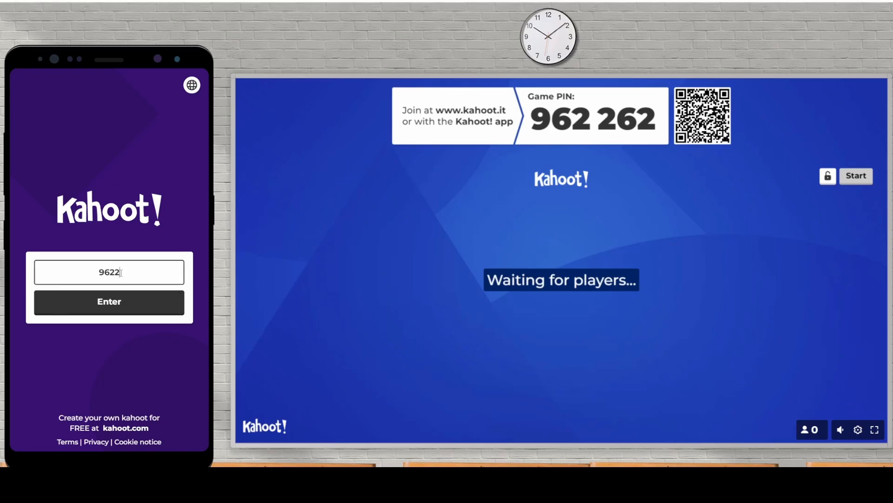
type("62")
key("Return")
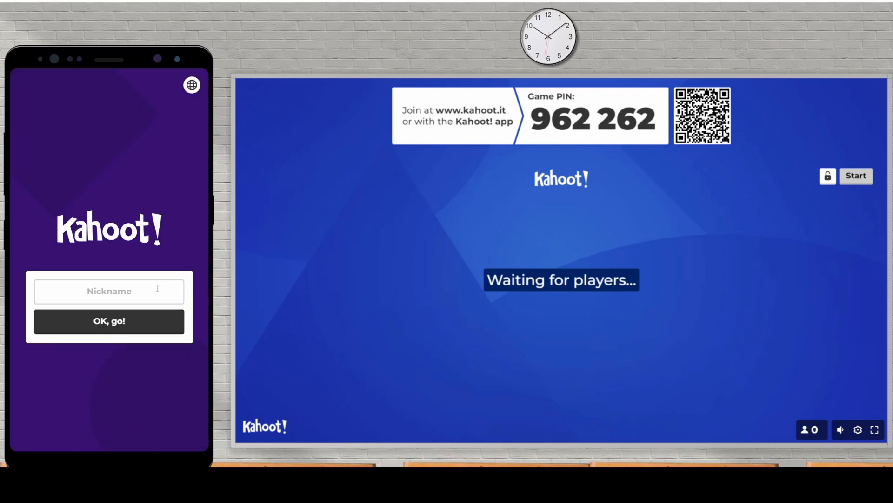
Enter the player's nickname on the simulated phone and join the trial game.
left_click(148, 294)
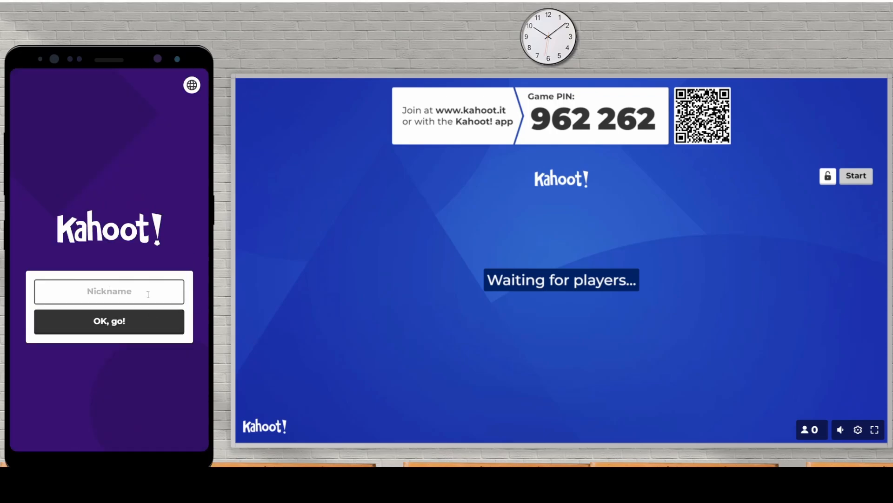
type("a")
key("BackSpace")
type("Andy")
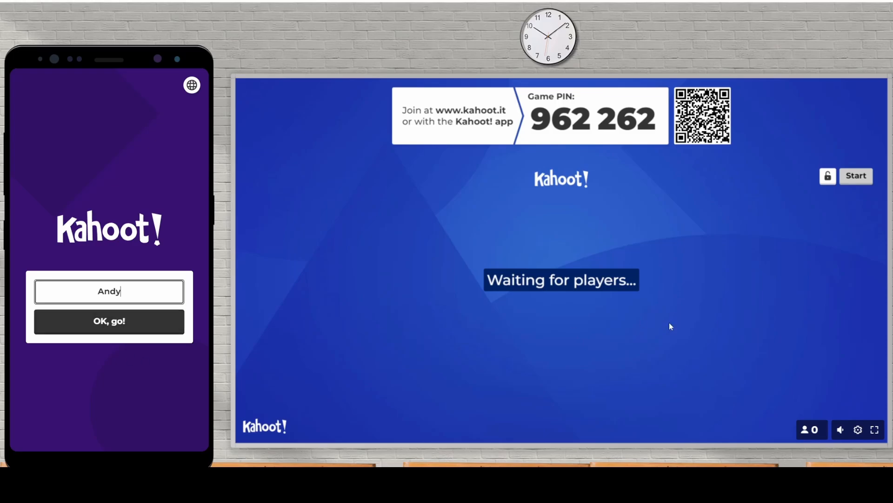
left_click(126, 324)
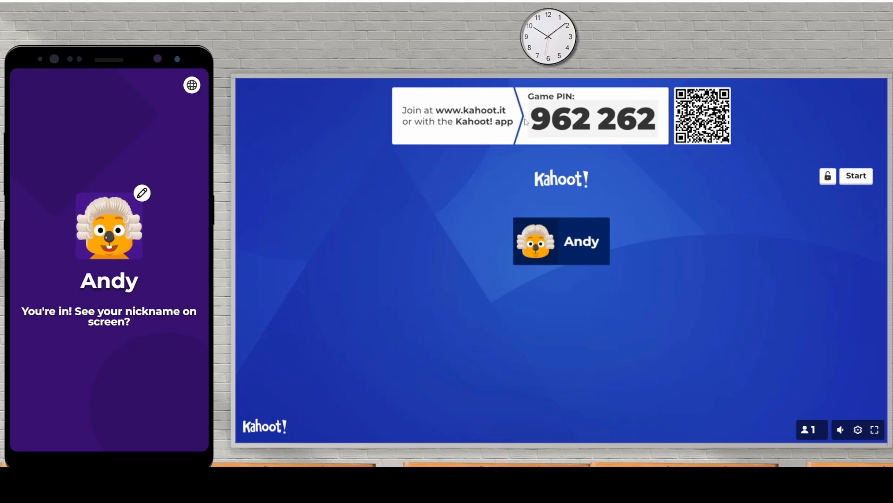
Start the trial game, answer the first question with Objective, and continue to the scoreboard.
left_click(856, 176)
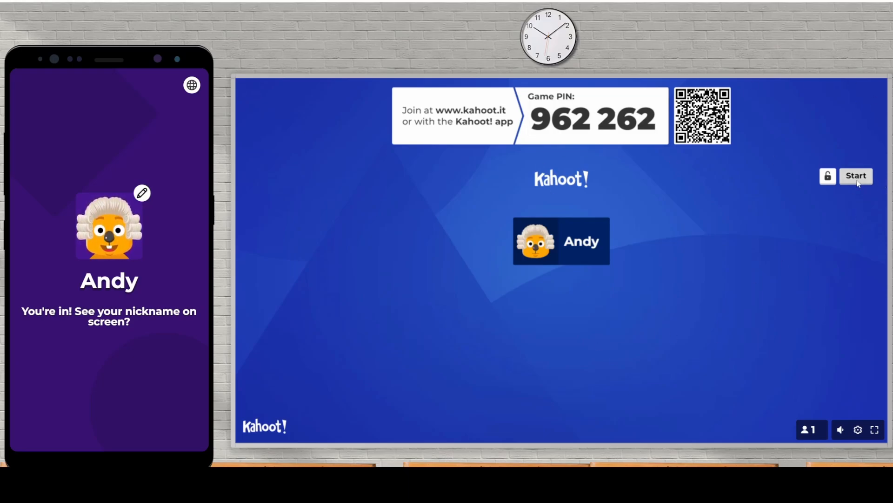
mouse_move(488, 490)
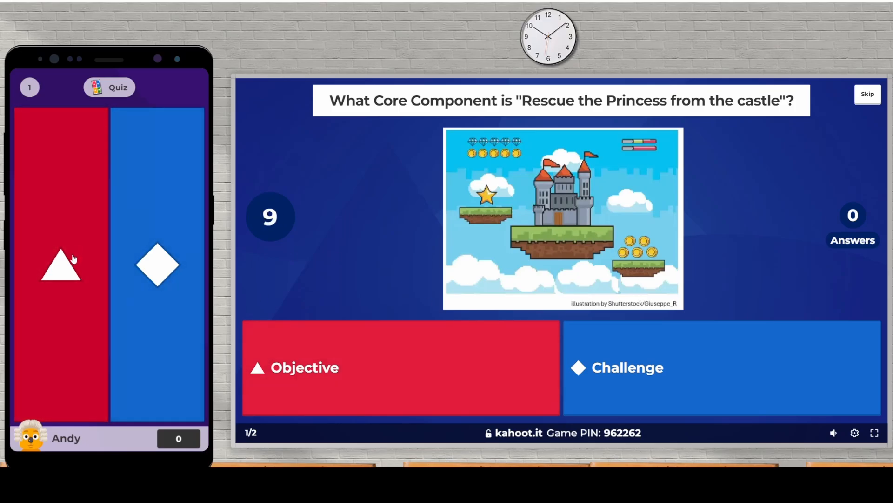
left_click(55, 263)
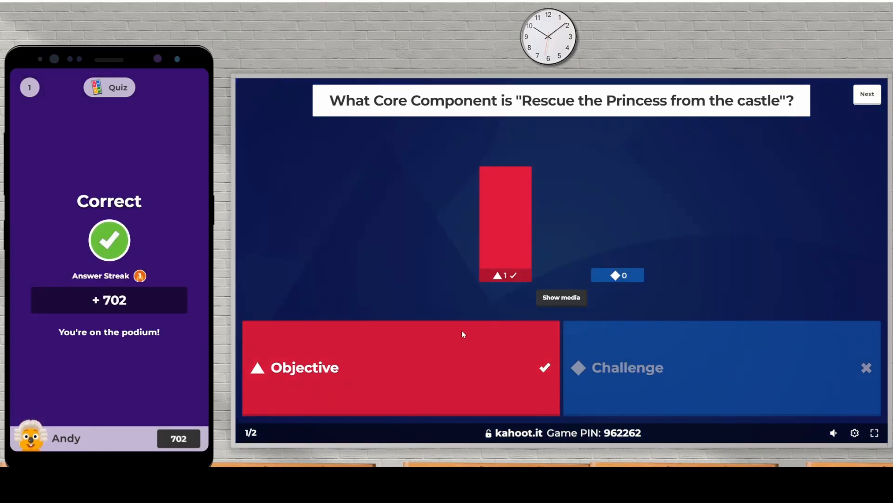
left_click(868, 93)
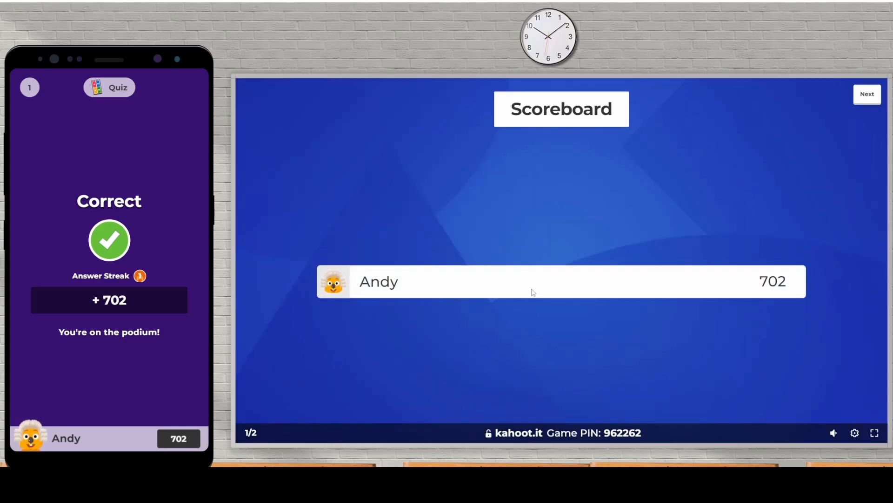
Go to question 2, play its video clip, and answer Breadcrumbing before continuing to the podium.
left_click(868, 96)
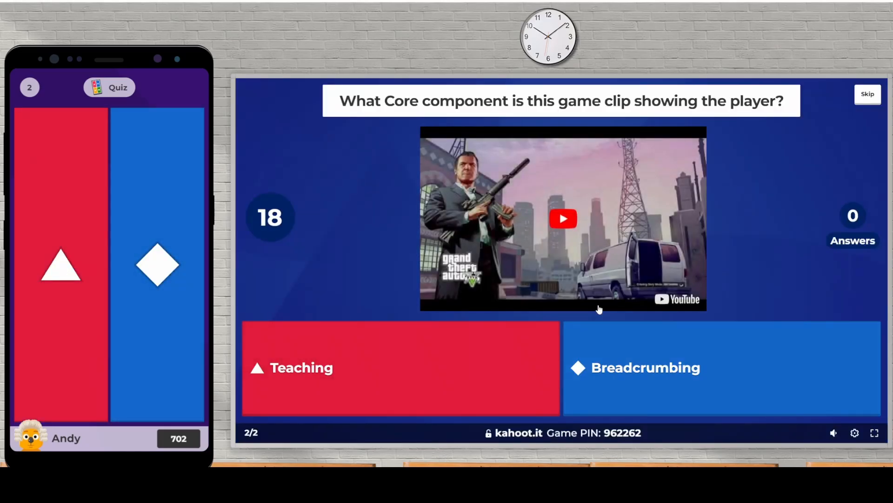
left_click(567, 223)
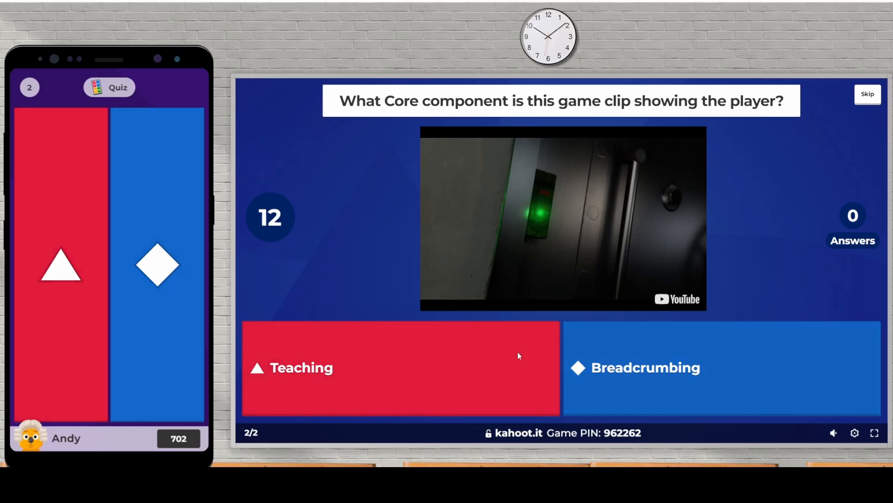
left_click(160, 300)
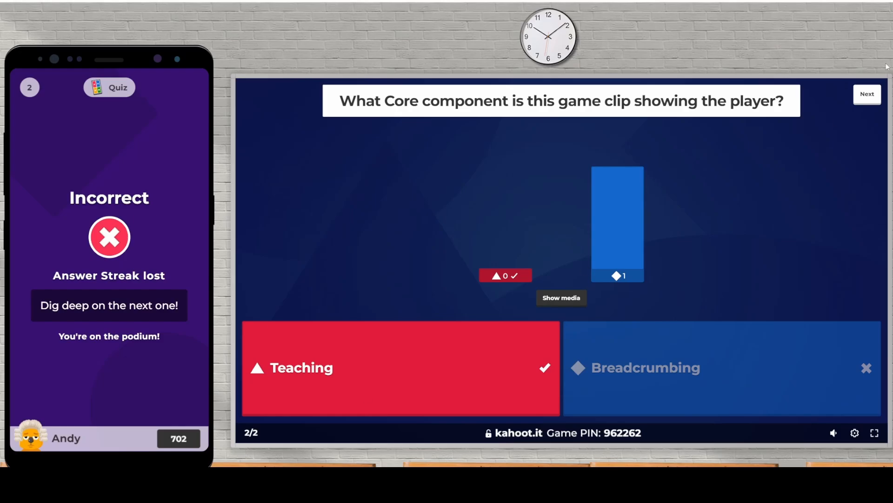
left_click(867, 96)
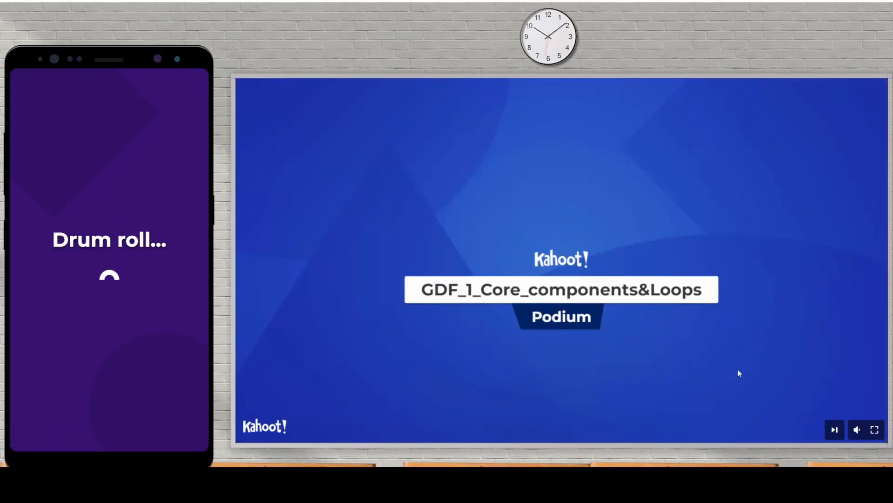